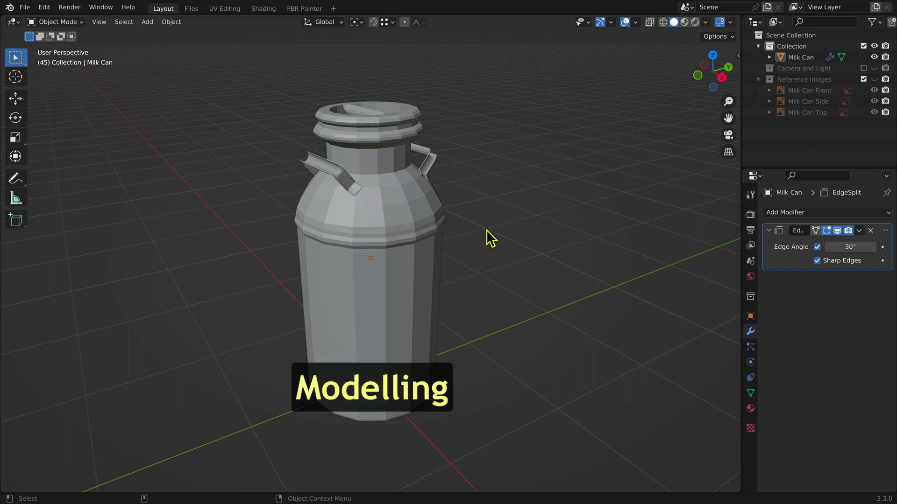
# Step: Switch the milk can into Edit Mode so its vertices and edges show
pyautogui.press('ctrl')
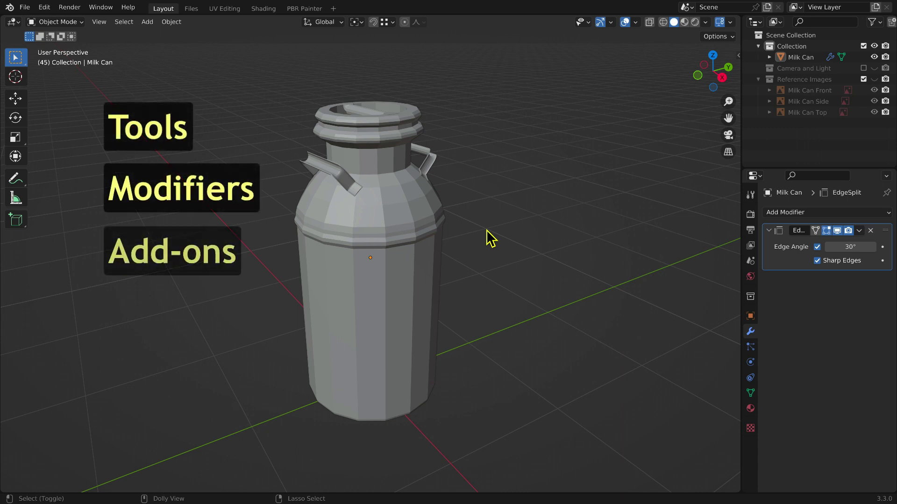
# Step: In Edit Mode, select the four corner vertices enclosing one face on the can's shoulder
pyautogui.press('Tab')
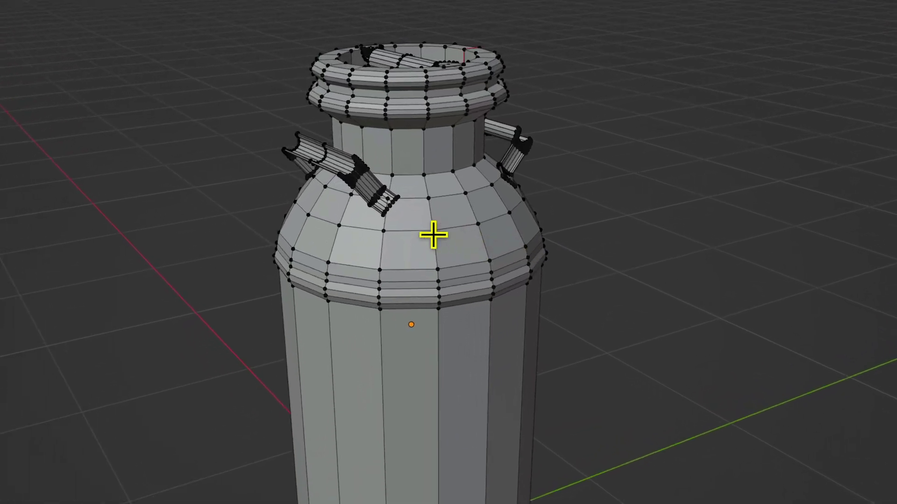
pyautogui.click(362, 212)
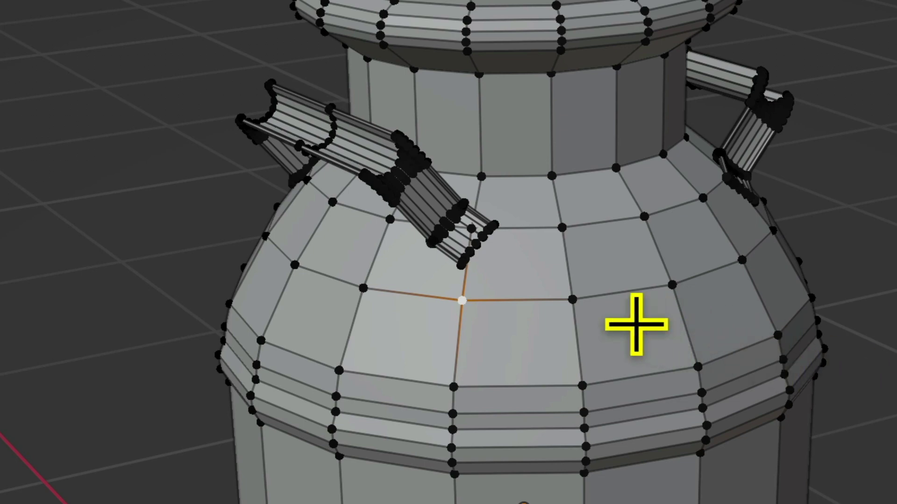
pyautogui.keyDown('shift'); pyautogui.click(573, 300); pyautogui.keyUp('shift')
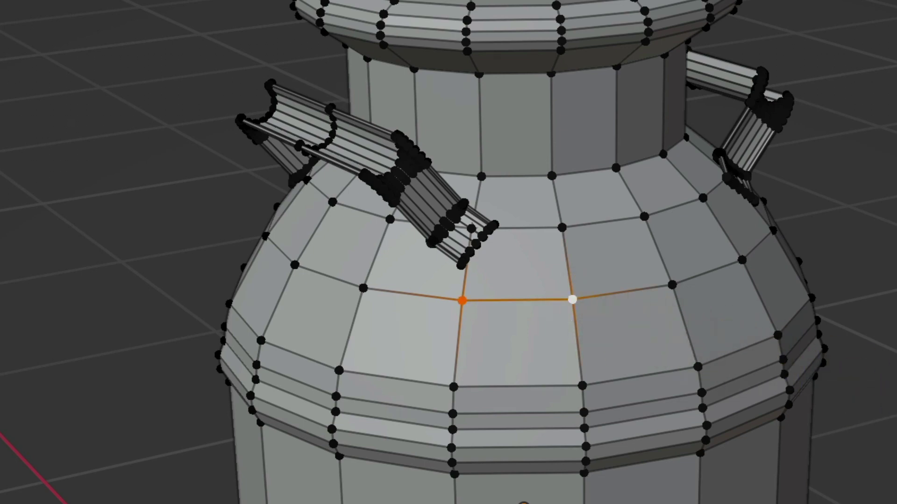
pyautogui.keyDown('shift'); pyautogui.click(454, 387); pyautogui.keyUp('shift')
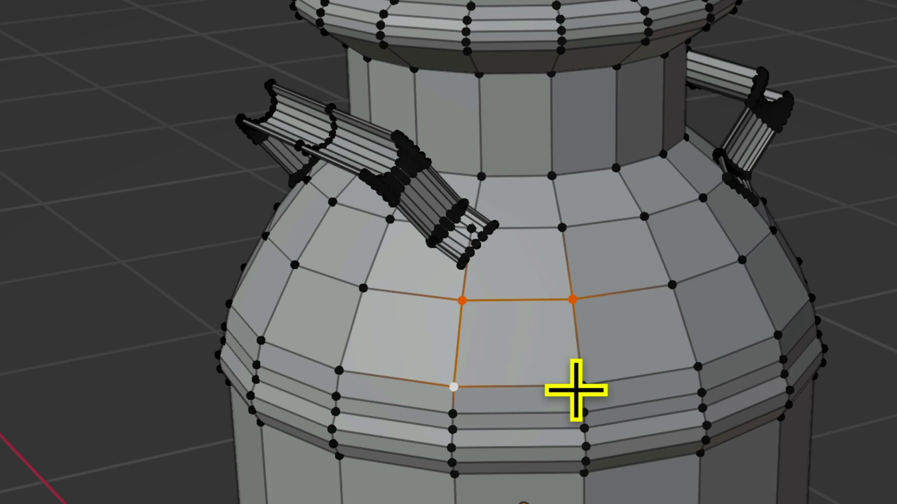
pyautogui.keyDown('shift'); pyautogui.click(582, 385); pyautogui.keyUp('shift')
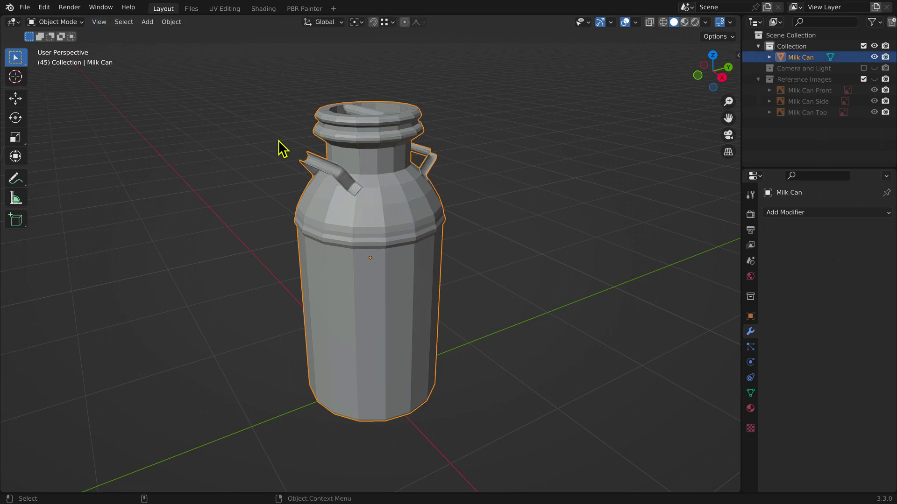
# Step: Shade the milk can smooth, add an Edge Split modifier, and deselect the can
pyautogui.click(170, 22)
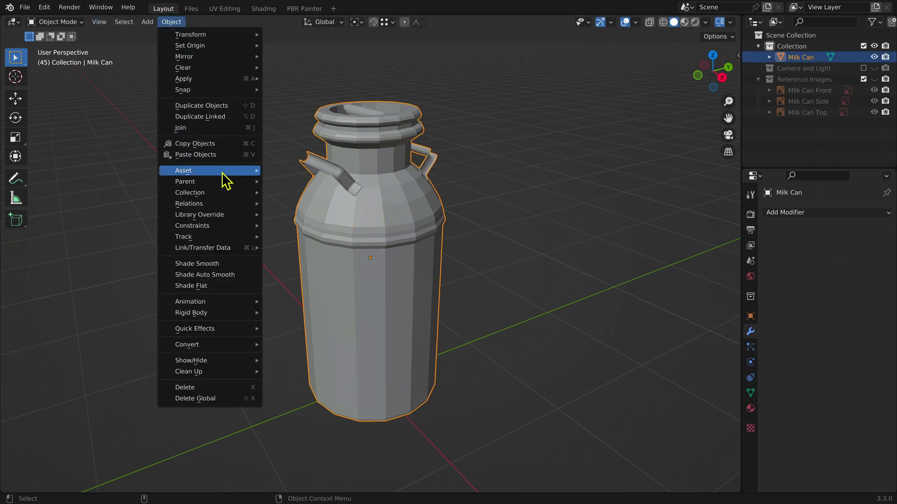
pyautogui.click(231, 265)
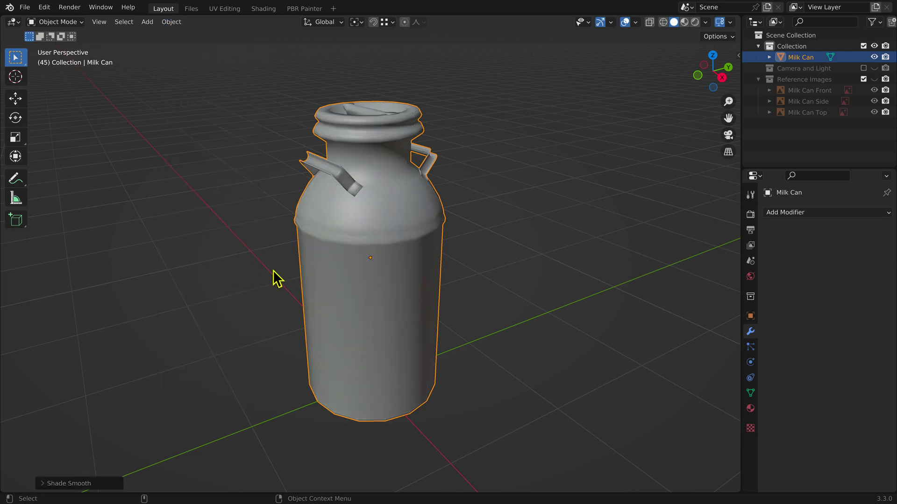
pyautogui.click(855, 213)
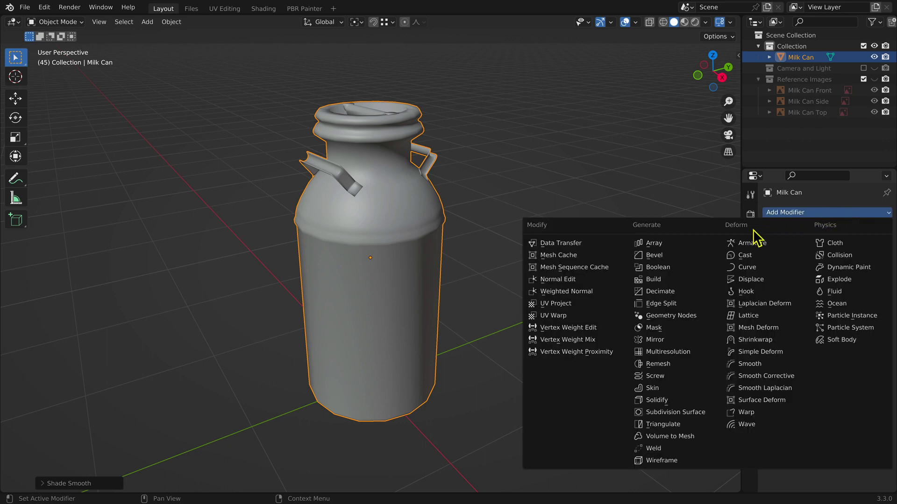
pyautogui.click(693, 303)
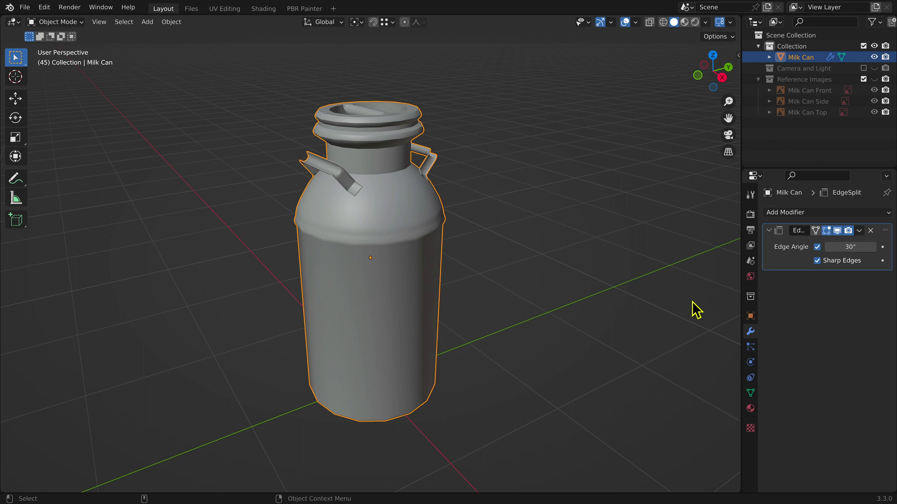
pyautogui.keyDown('ctrl'); pyautogui.click(696, 310); pyautogui.keyUp('ctrl')
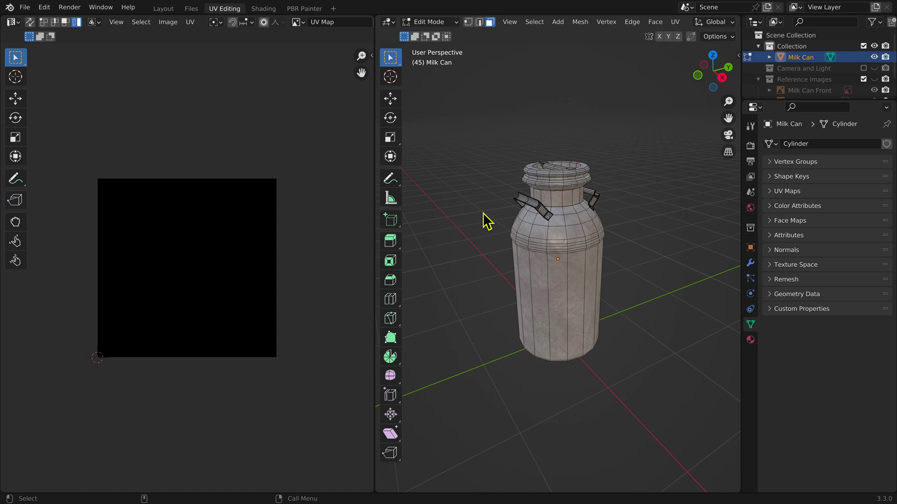
# Step: Select the entire milk can mesh so all its UV islands appear
pyautogui.press('a')
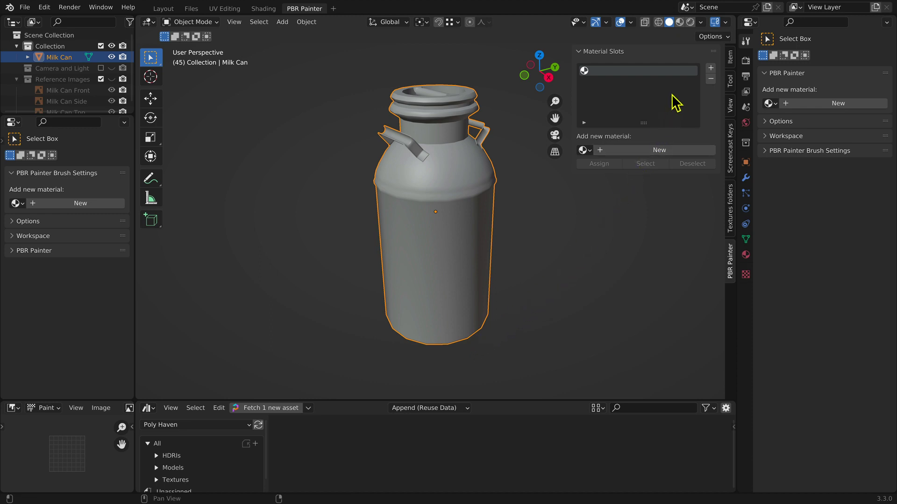
# Step: Create a material named 'material.m.pbrmetal' for the can and set it up for PBR Painter
pyautogui.click(680, 22)
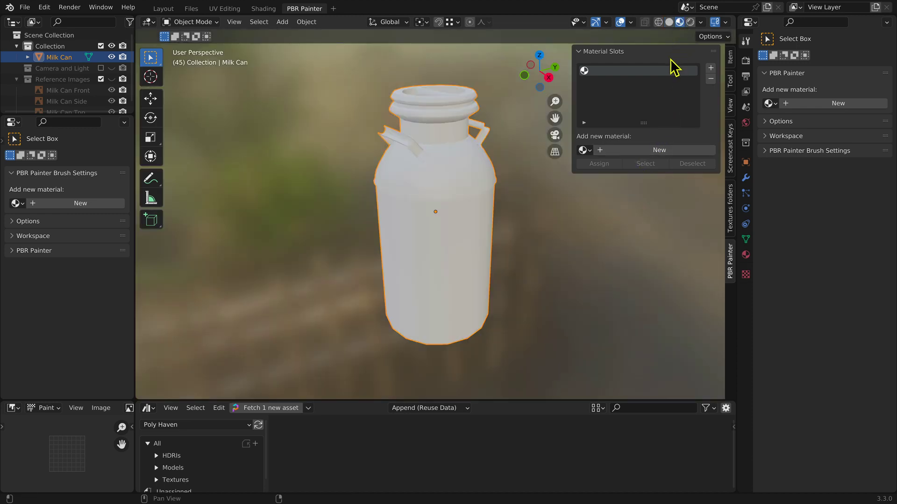
pyautogui.click(654, 150)
pyautogui.doubleClick(602, 150)
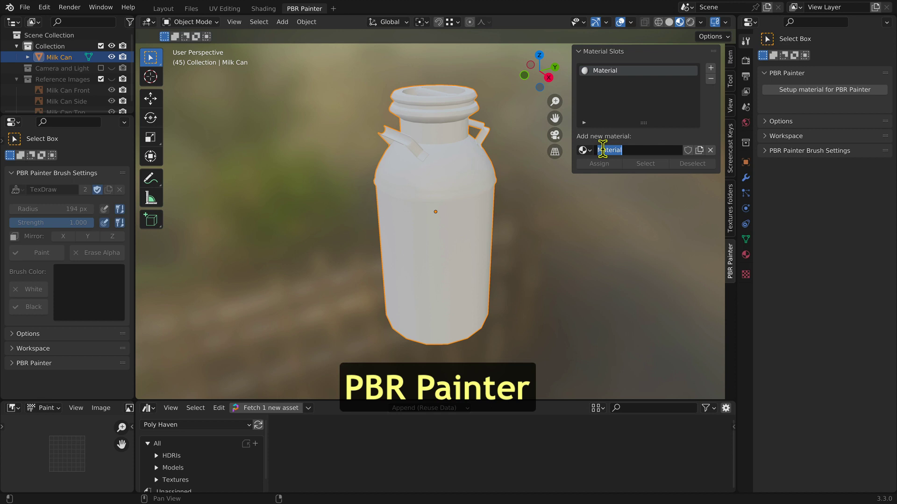
pyautogui.write('material.m.p')
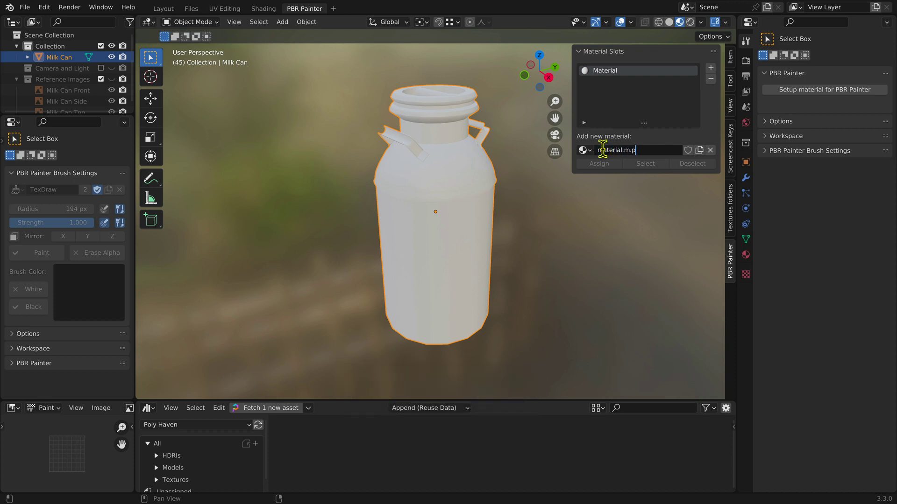
pyautogui.write('brmetal')
pyautogui.click(775, 92)
pyautogui.click(772, 93)
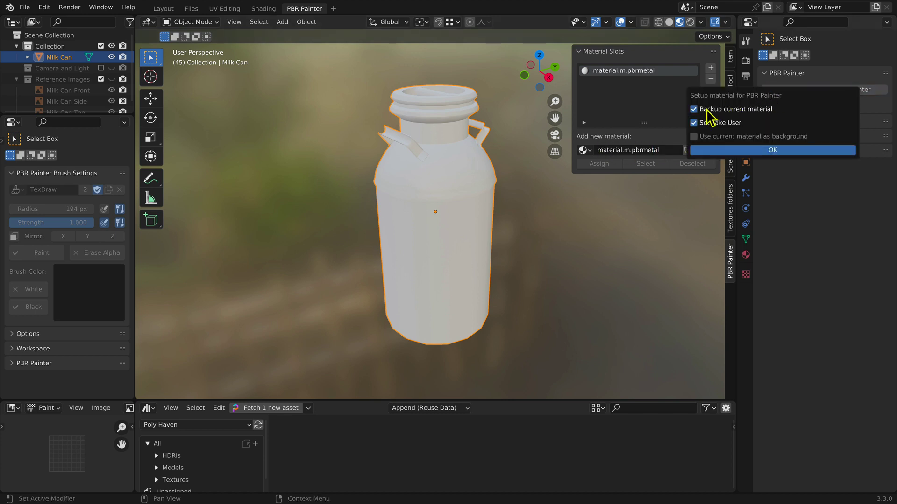
pyautogui.click(709, 150)
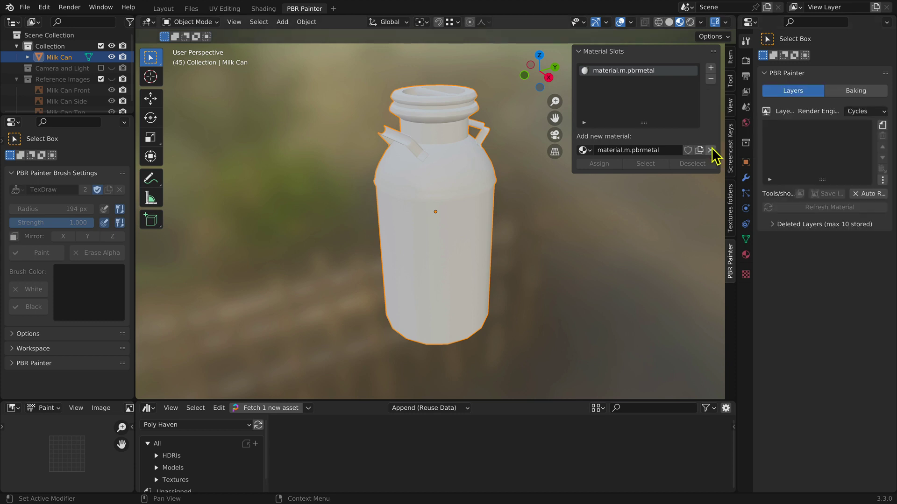
# Step: Add a new paint layer named 'Metal'
pyautogui.click(882, 125)
pyautogui.click(784, 143)
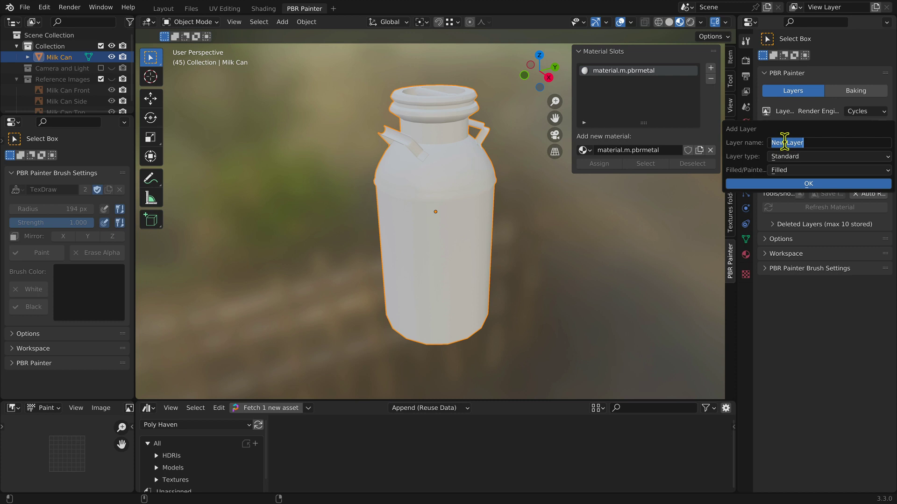
pyautogui.write('Meta')
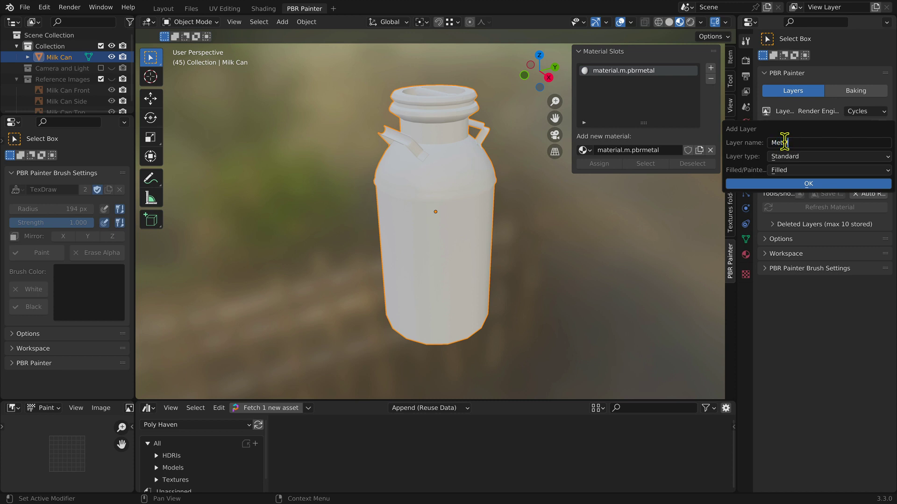
pyautogui.write('l')
pyautogui.click(811, 183)
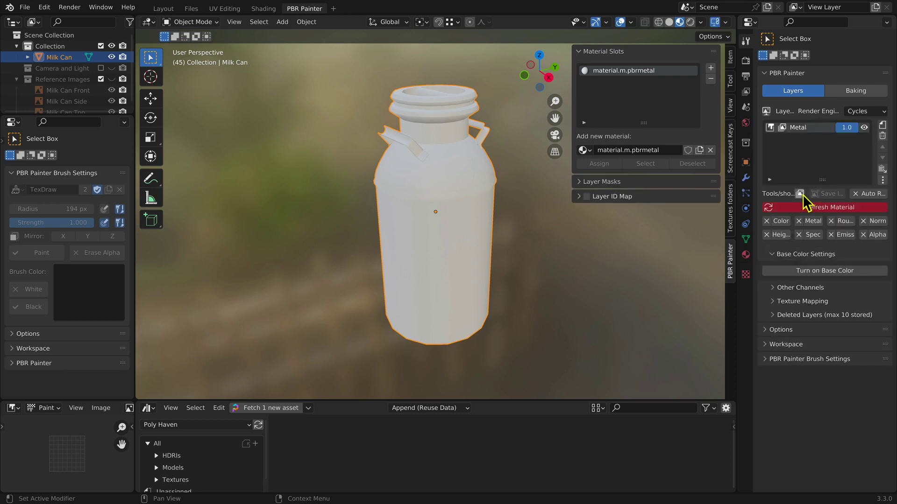
# Step: Import all five Damaged Metal texture files into the Metal layer and refresh the material
pyautogui.click(801, 195)
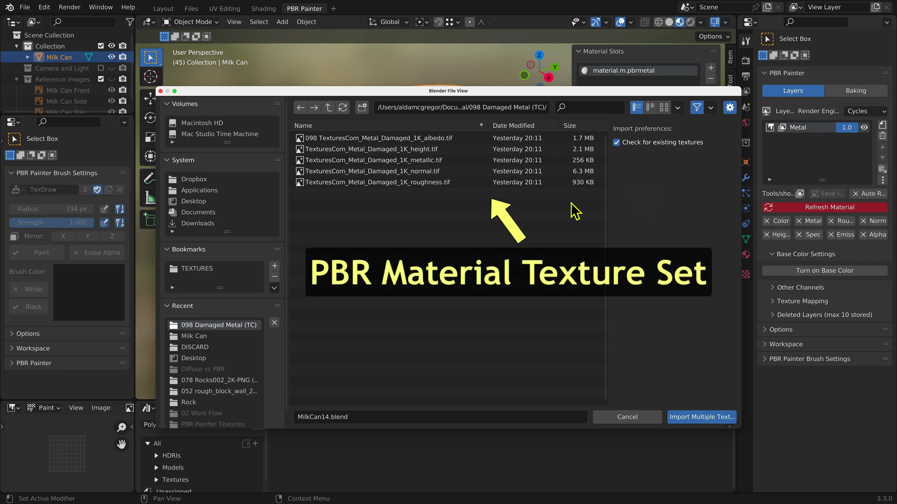
pyautogui.press('a')
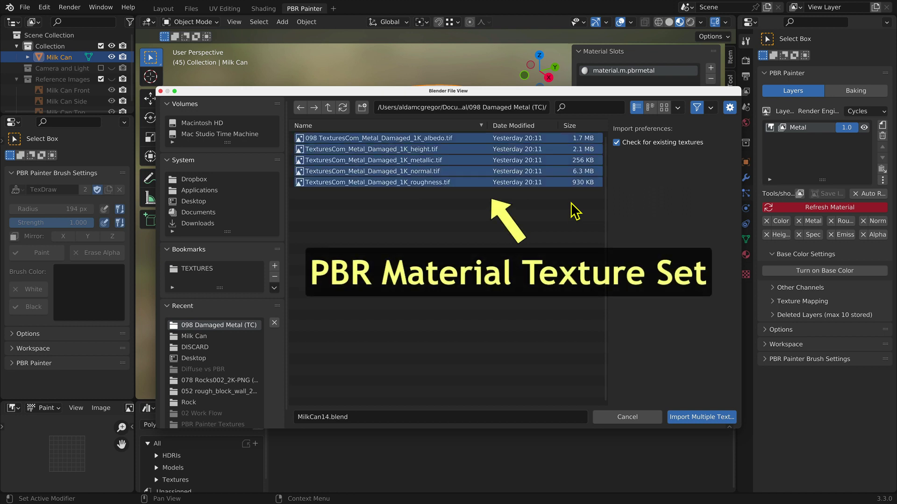
pyautogui.click(693, 418)
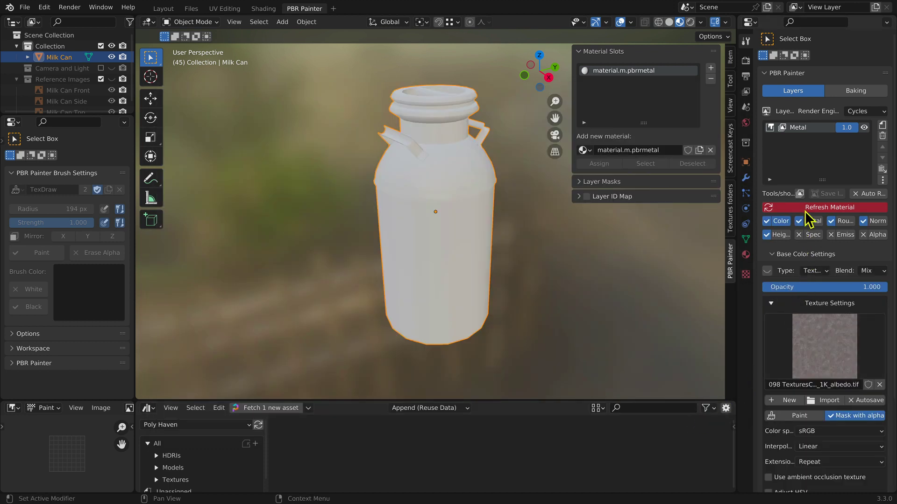
pyautogui.click(799, 208)
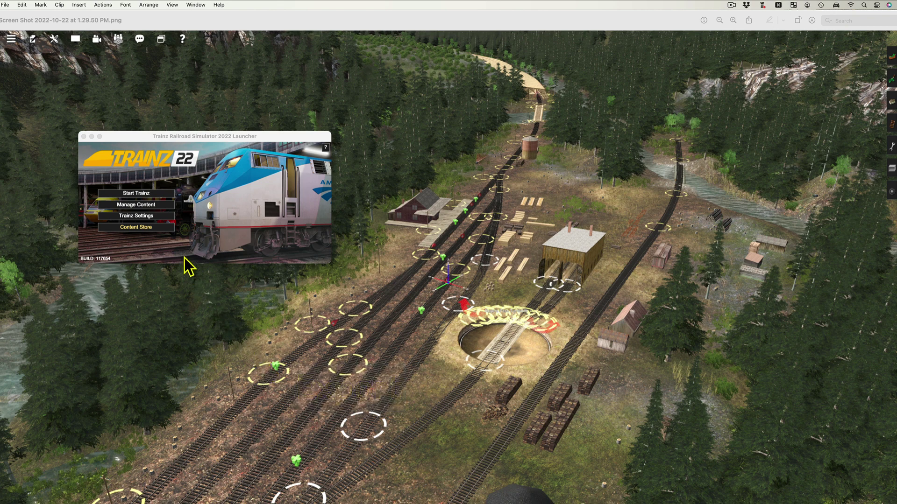
# Step: Open the Content Manager from the Trainz launcher and filter it to Today
pyautogui.click(161, 209)
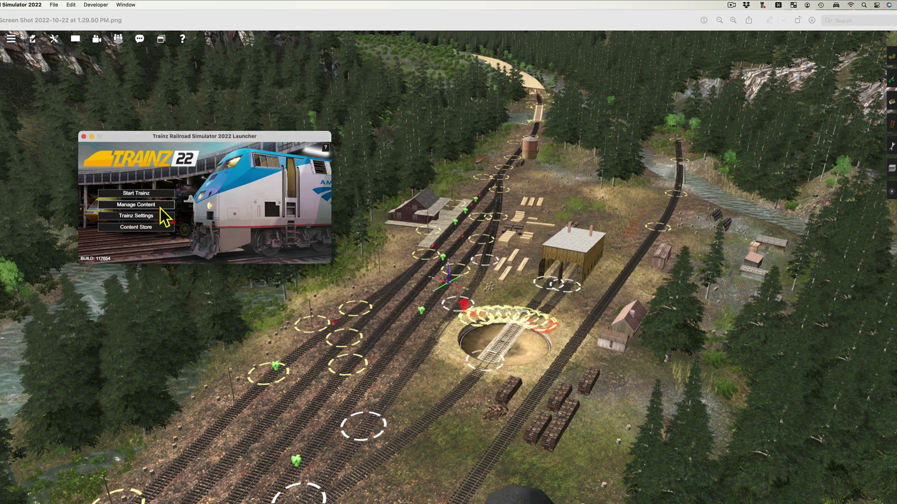
pyautogui.click(161, 207)
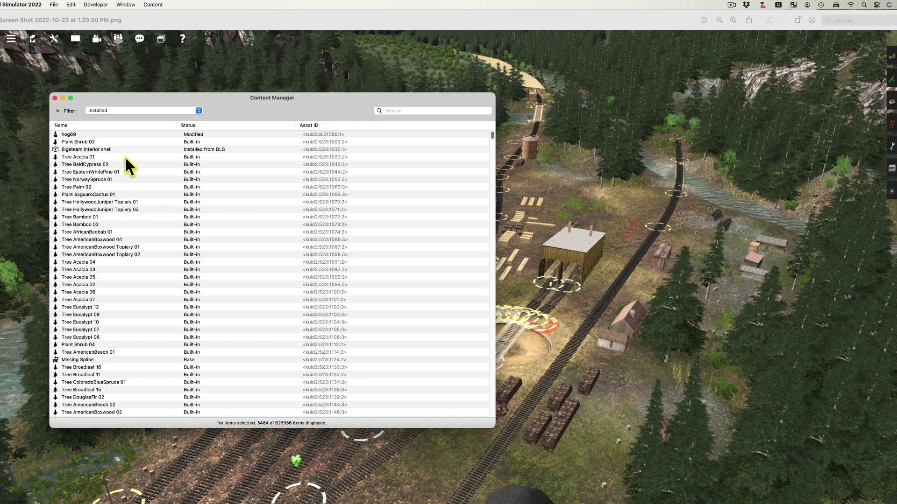
pyautogui.click(102, 111)
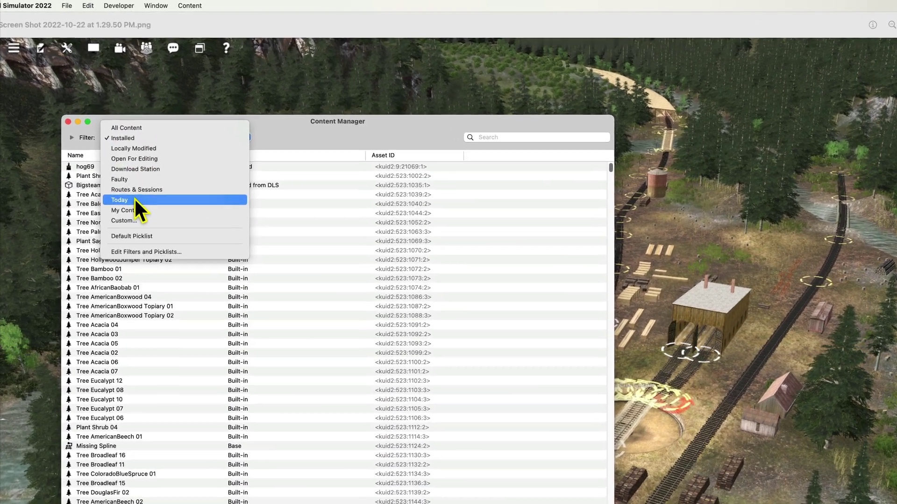
pyautogui.click(134, 199)
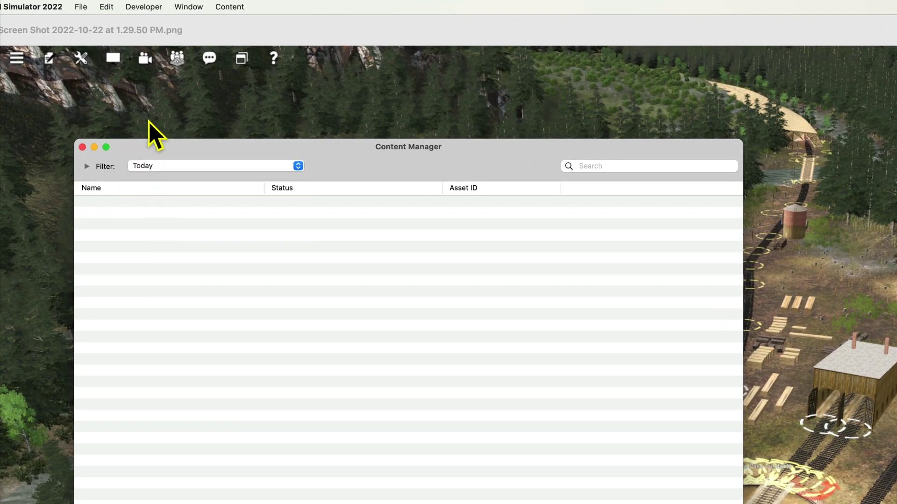
# Step: Create new content with Developer > New Content, dismiss the report, and right-click New Asset
pyautogui.click(155, 7)
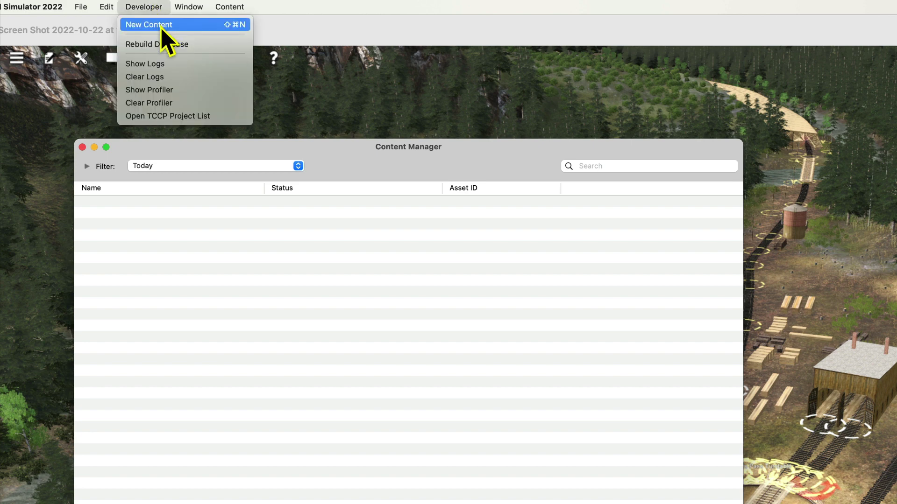
pyautogui.click(161, 27)
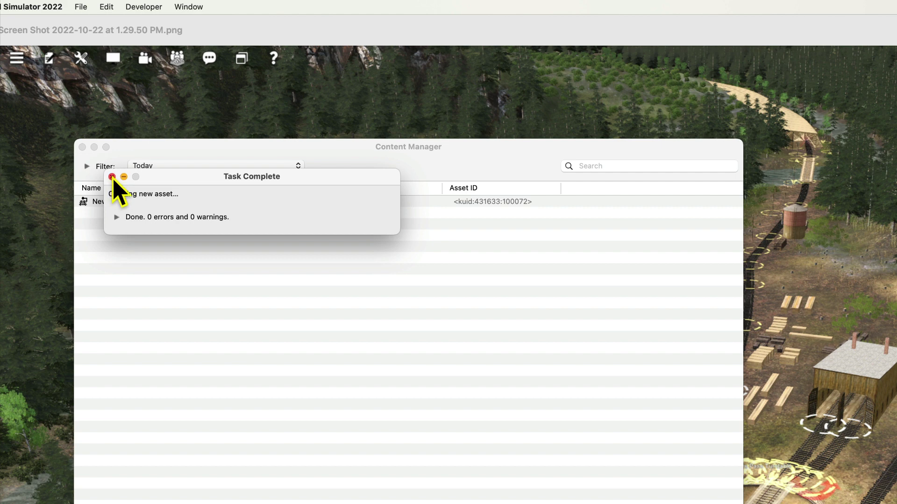
pyautogui.click(112, 177)
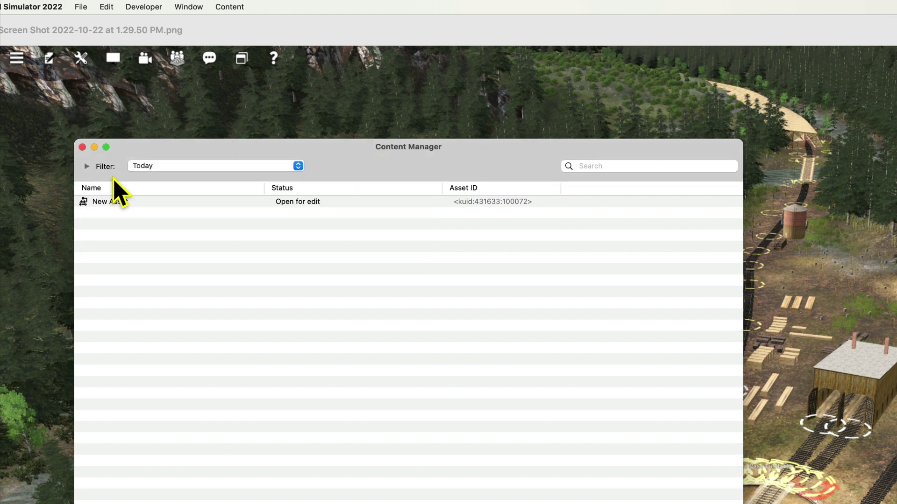
pyautogui.click(122, 204)
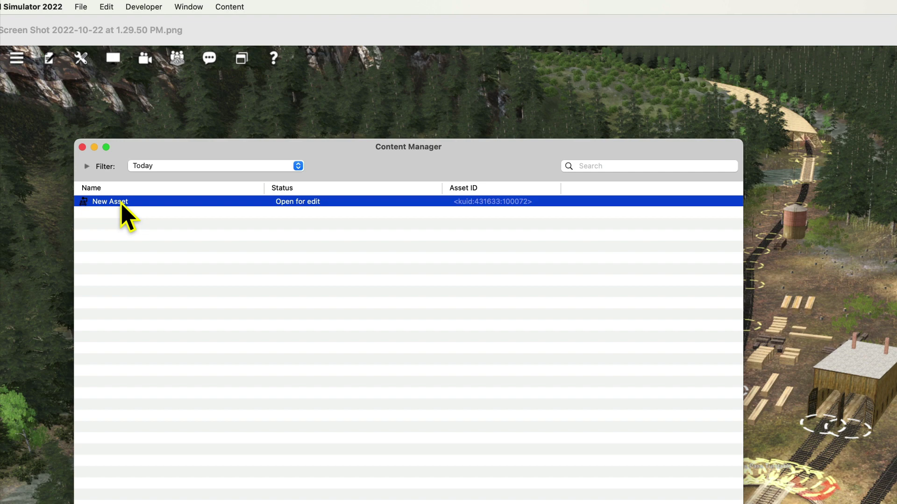
pyautogui.rightClick(122, 205)
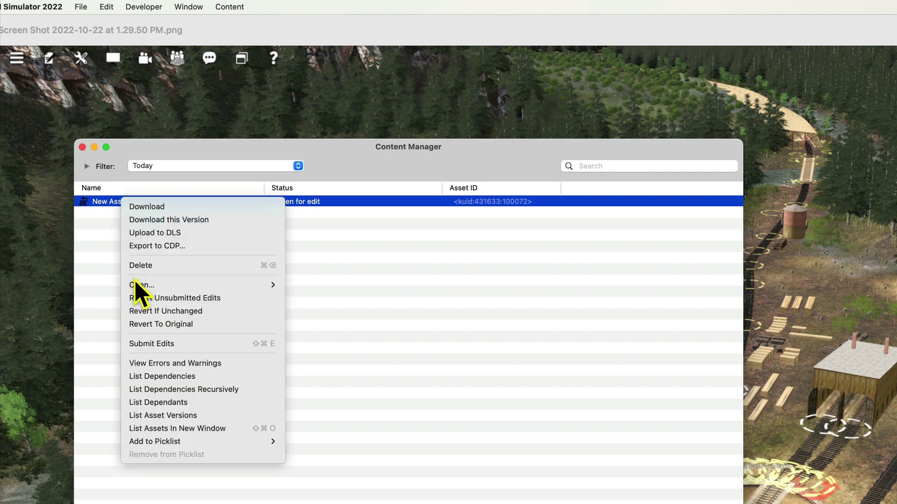
# Step: Reveal New Asset's folder in Finder, enlarge it, and paste in milkcan.fbx and thumbnail.jpg
pyautogui.moveTo(138, 286)
pyautogui.click(315, 299)
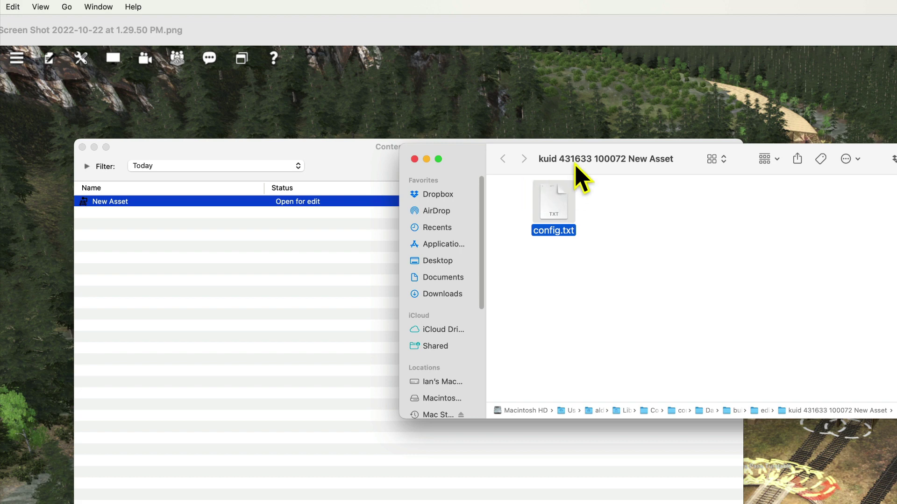
pyautogui.moveTo(573, 155); pyautogui.dragTo(440, 222)
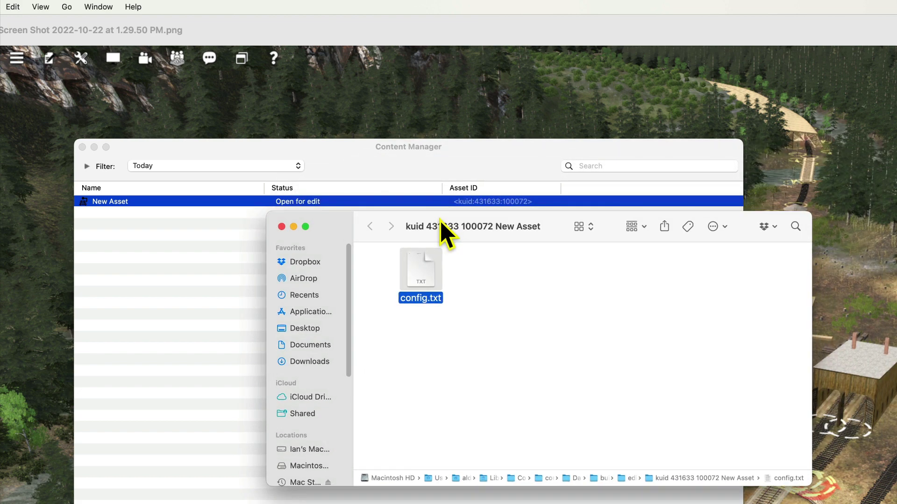
pyautogui.moveTo(811, 486); pyautogui.dragTo(878, 503)
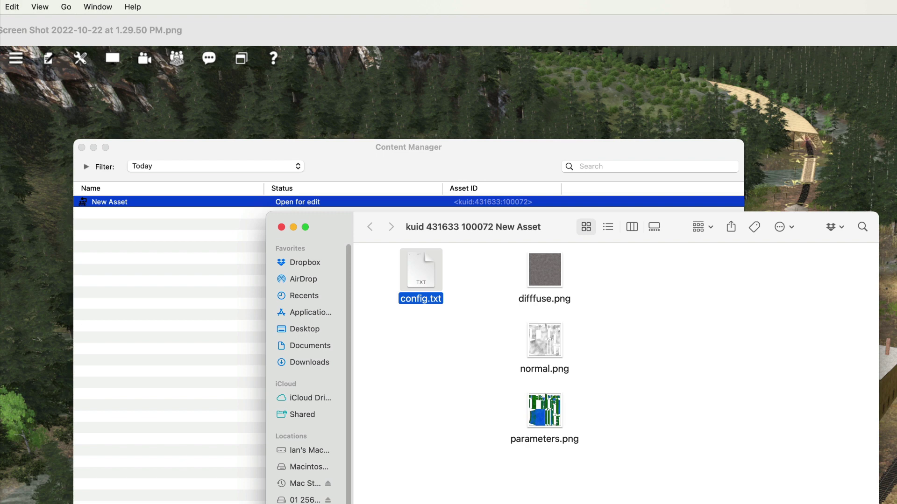
pyautogui.press('super+v')
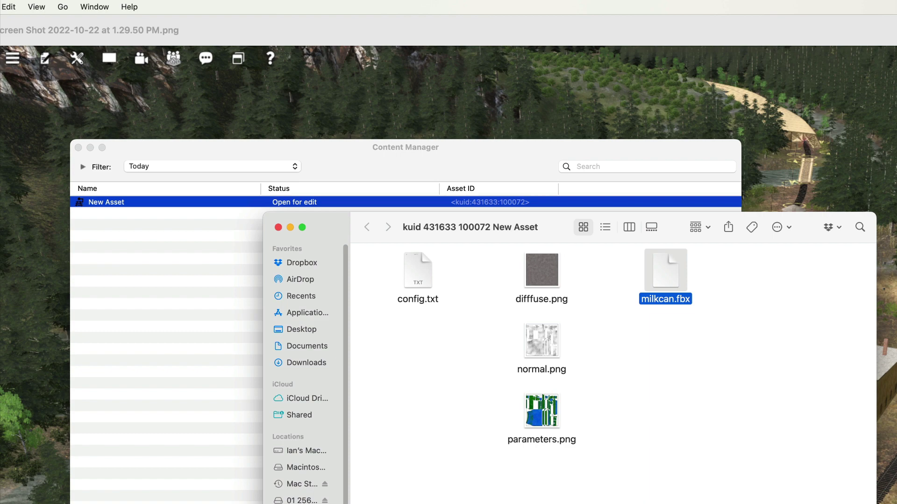
pyautogui.press('super+v')
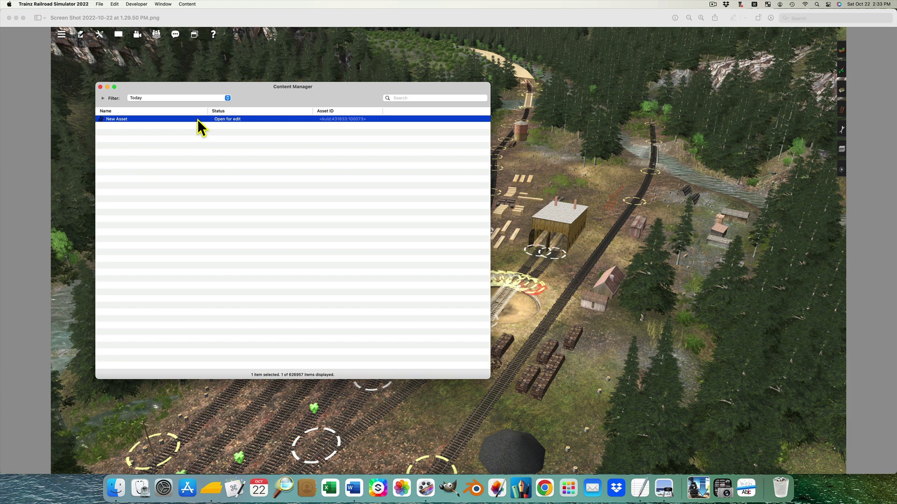
# Step: Choose Submit Edits for New Asset from its Content Manager menu
pyautogui.rightClick(197, 119)
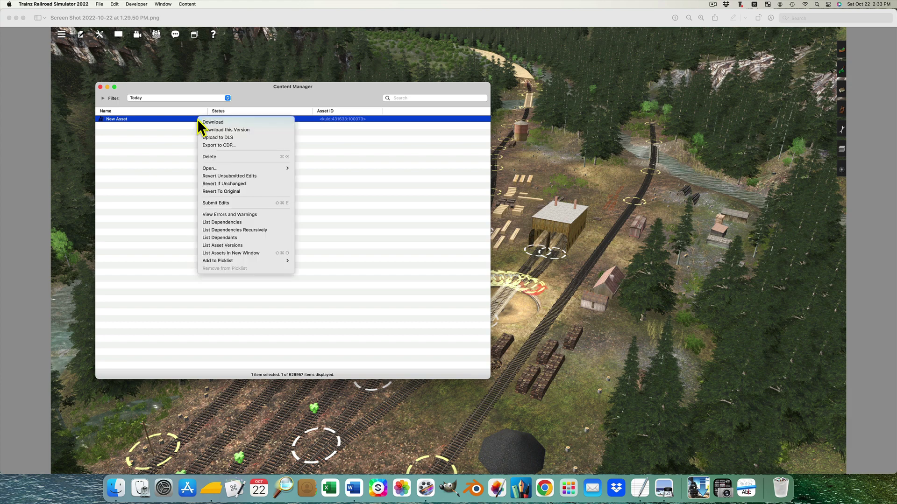
pyautogui.click(244, 203)
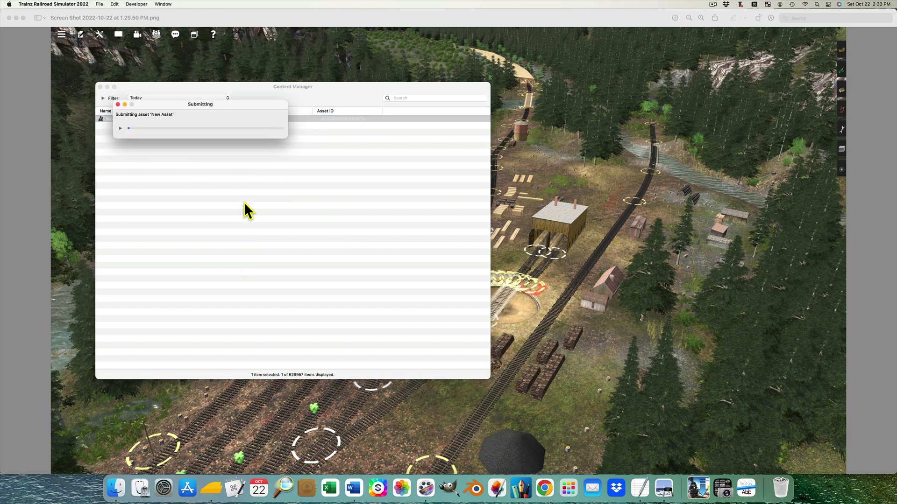